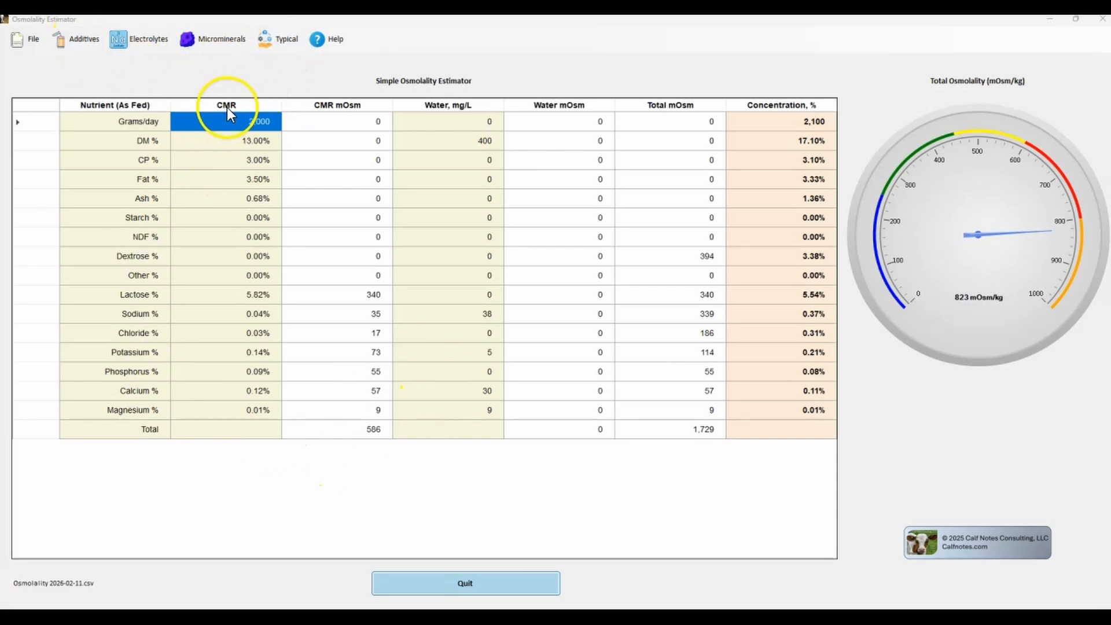
Step: Load the typical whole milk composition and set the daily amounts to 2000 grams of milk and 0 of water
left_click(282, 38)
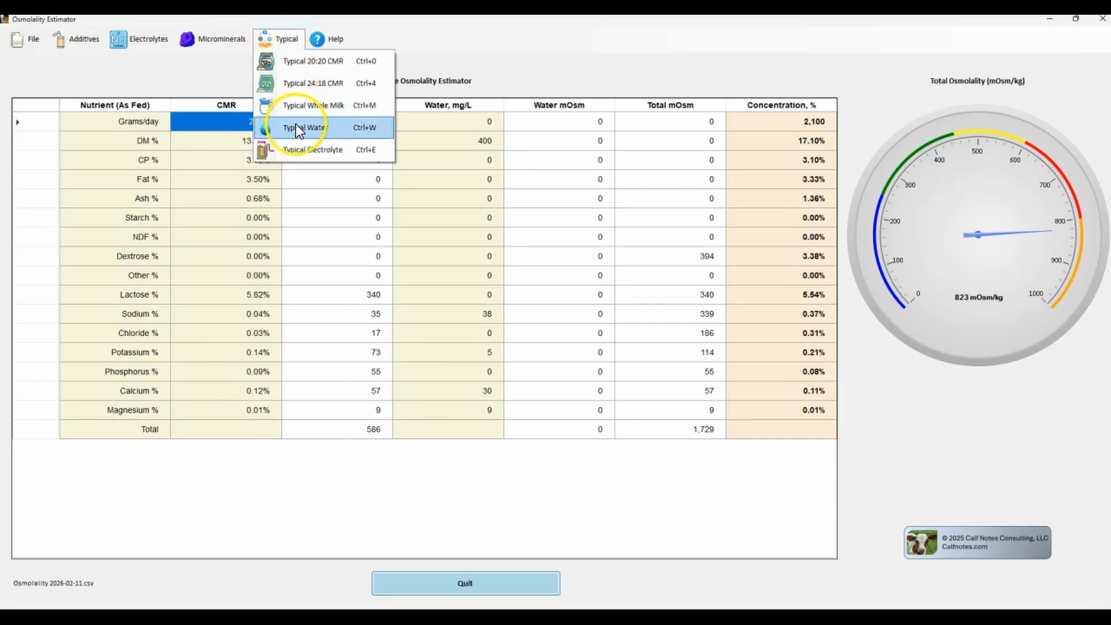
left_click(297, 105)
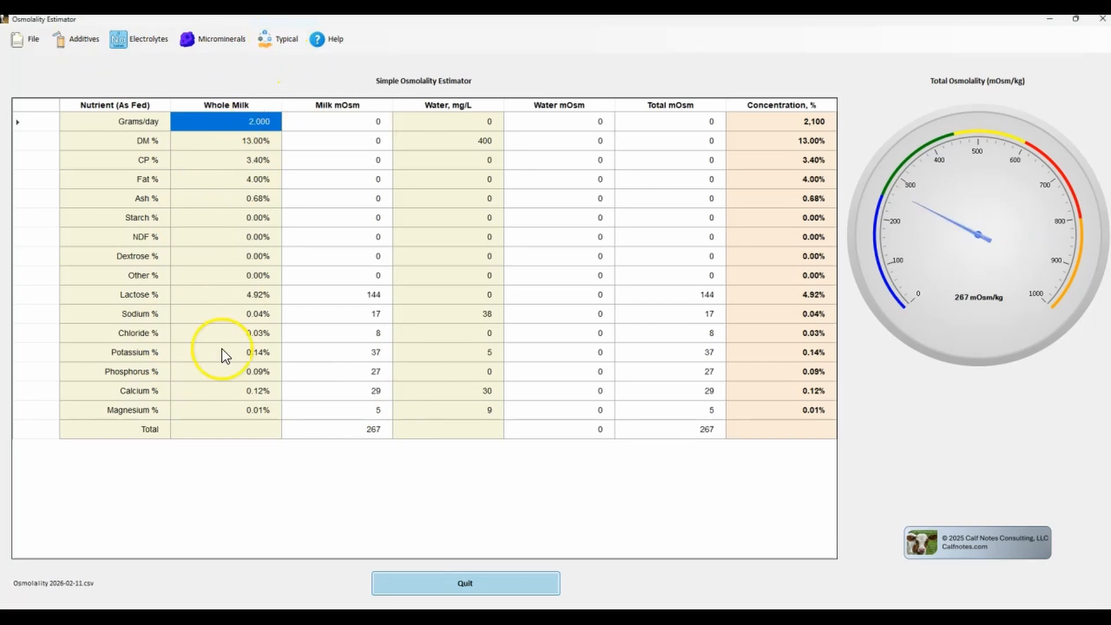
left_click(257, 121)
type("2000")
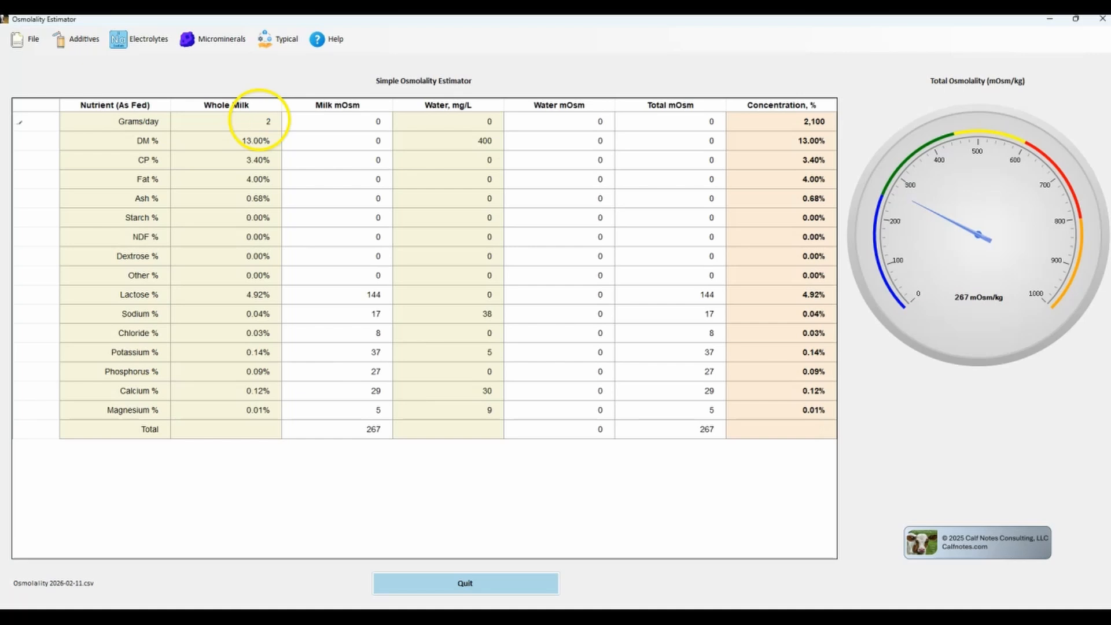
key("Tab")
type("0")
key("Return")
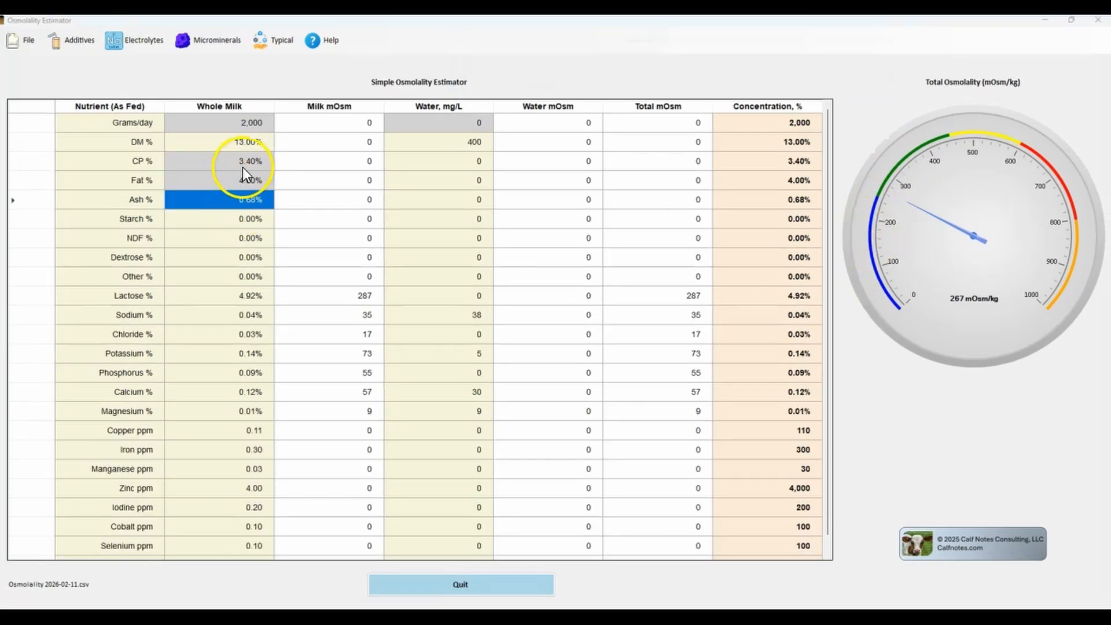
Step: Set the whole milk's crude protein to 3% and its fat to 3.5%
left_click(236, 163)
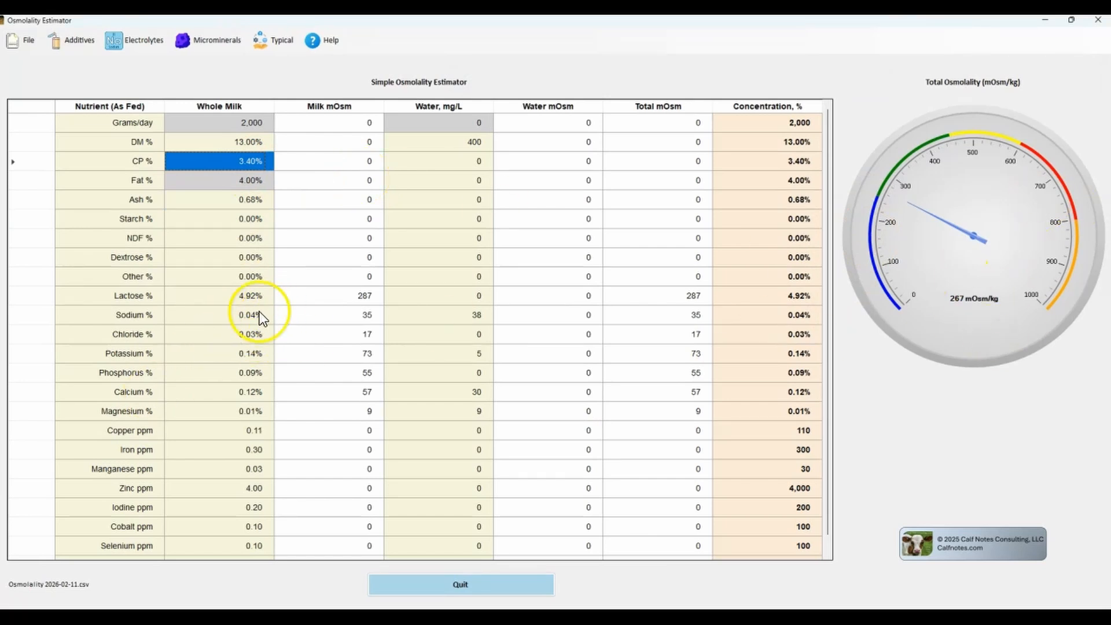
double_click(219, 160)
type("3")
key("Return")
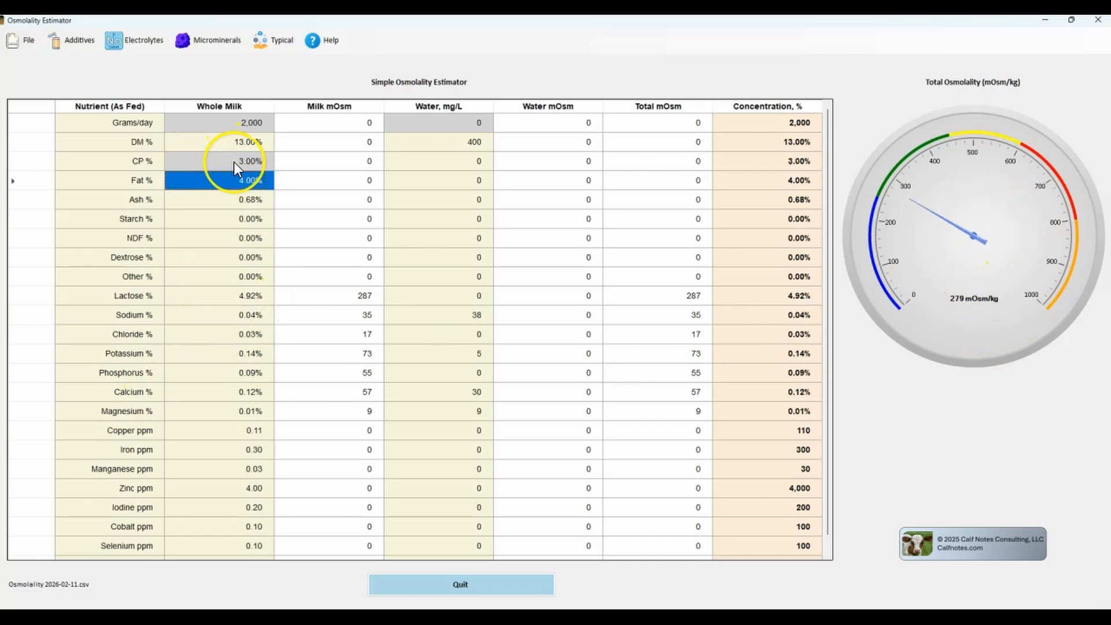
type("3.5")
key("Return")
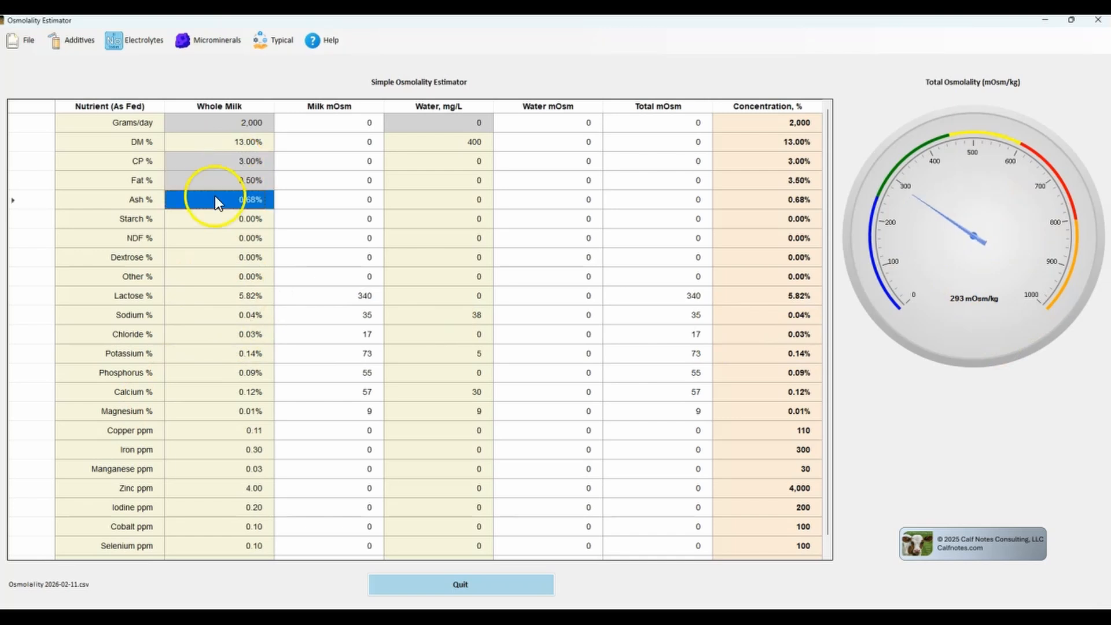
Step: Include the additive in the estimate and set its amount to 25 grams per day
key("alt")
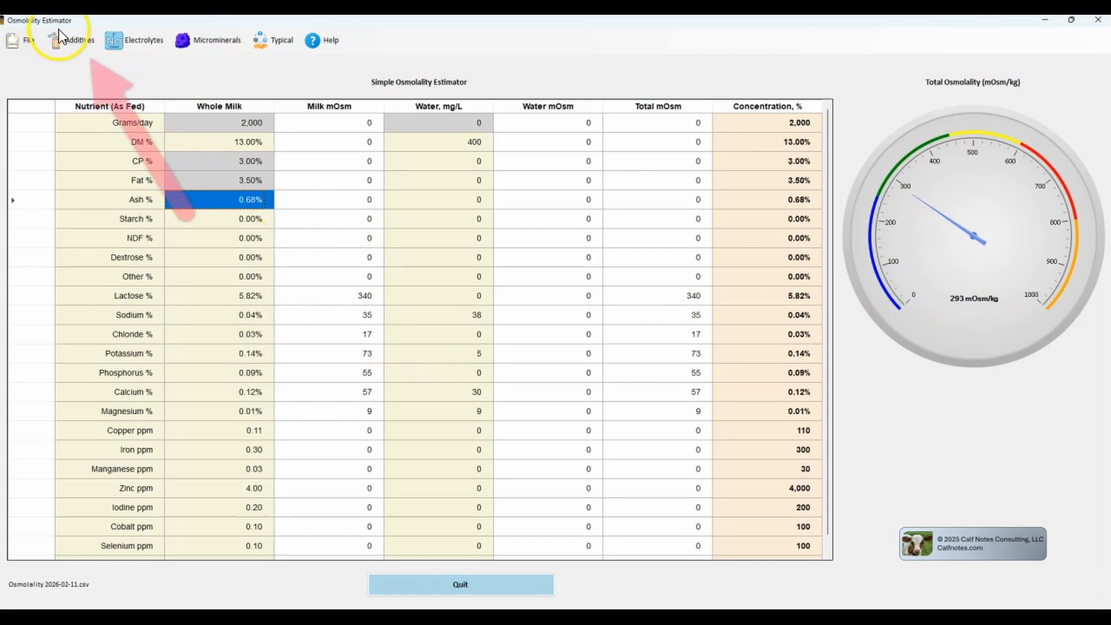
left_click(69, 41)
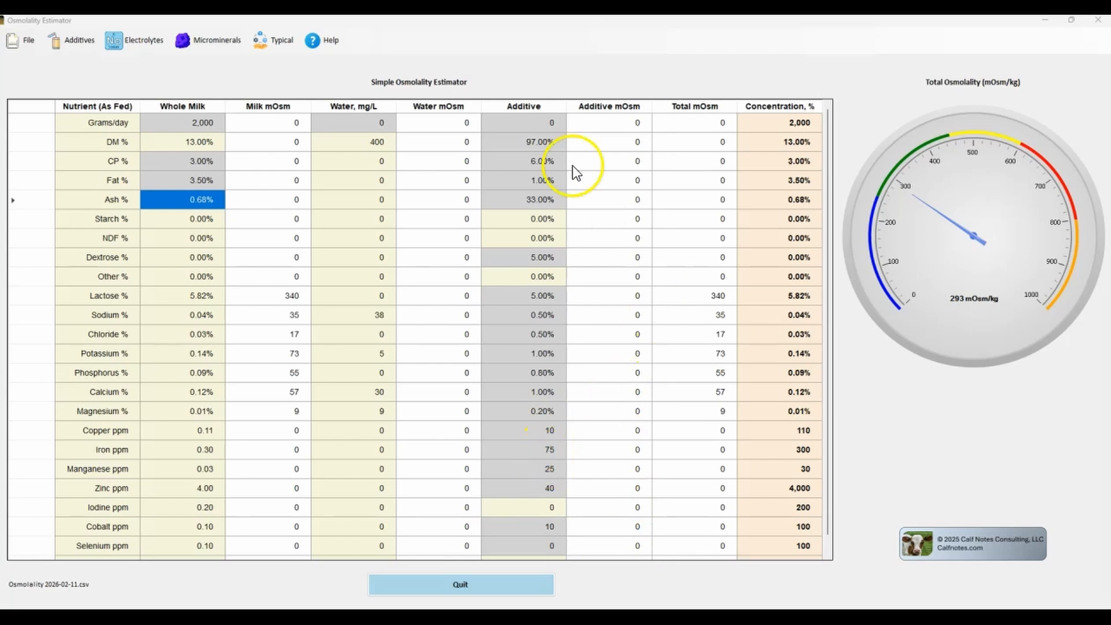
left_click(549, 123)
type("25")
key("Return")
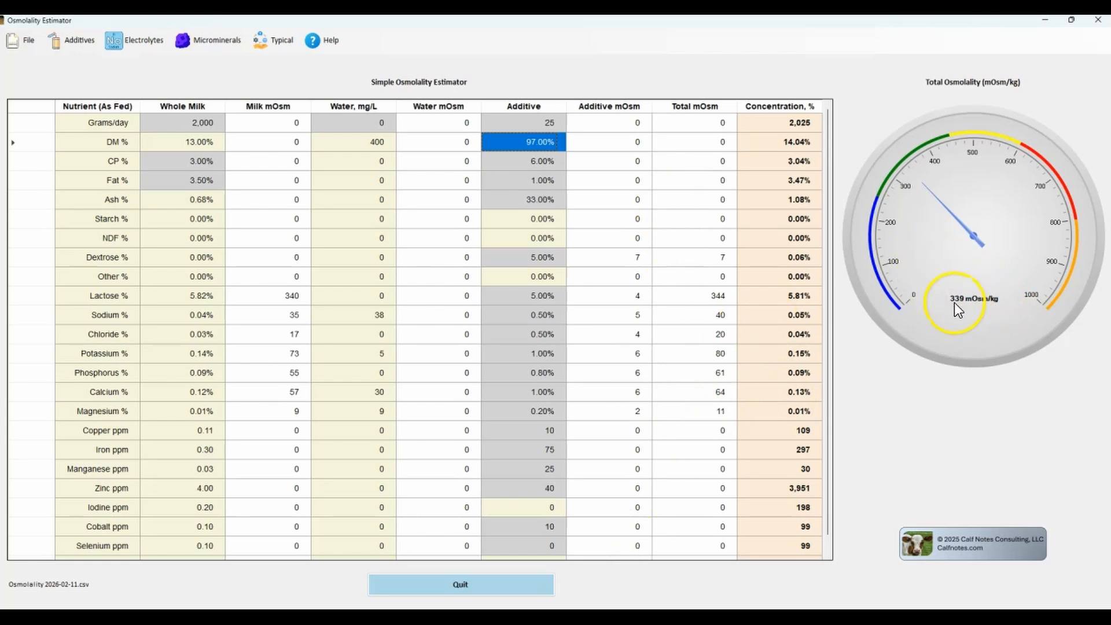
Step: Try an additive amount of 0 grams per day
left_click(532, 124)
type("0")
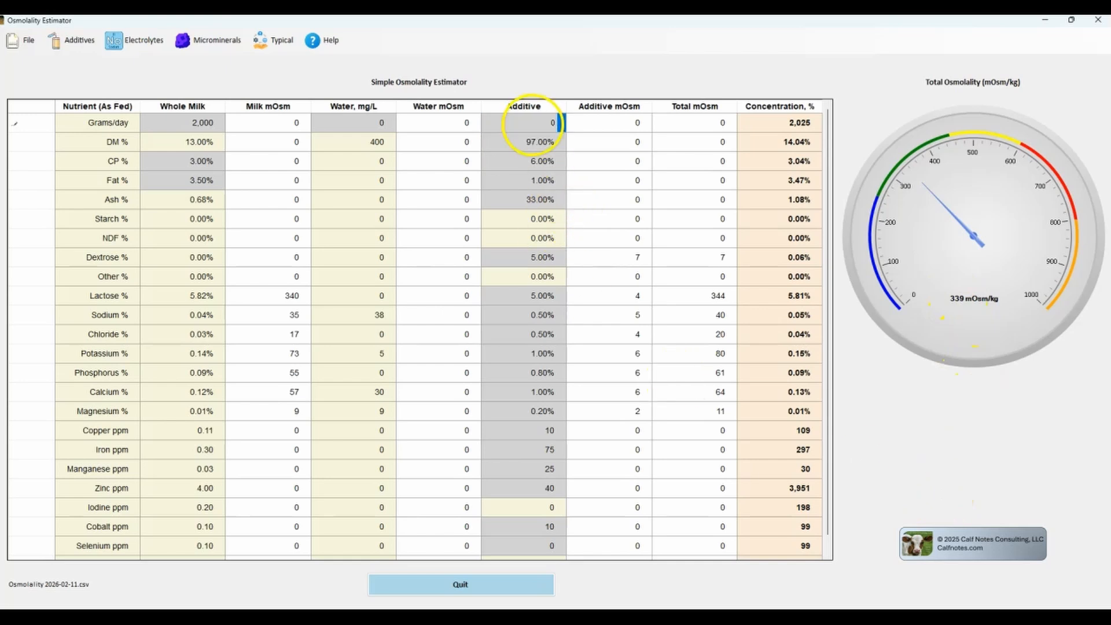
key("Return")
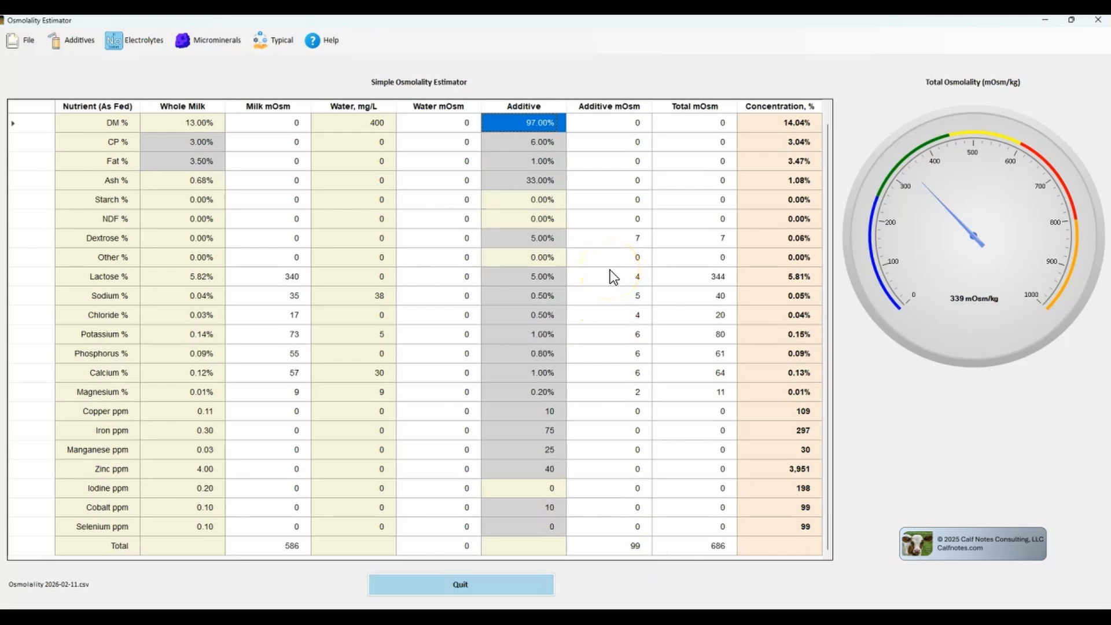
key("alt+f")
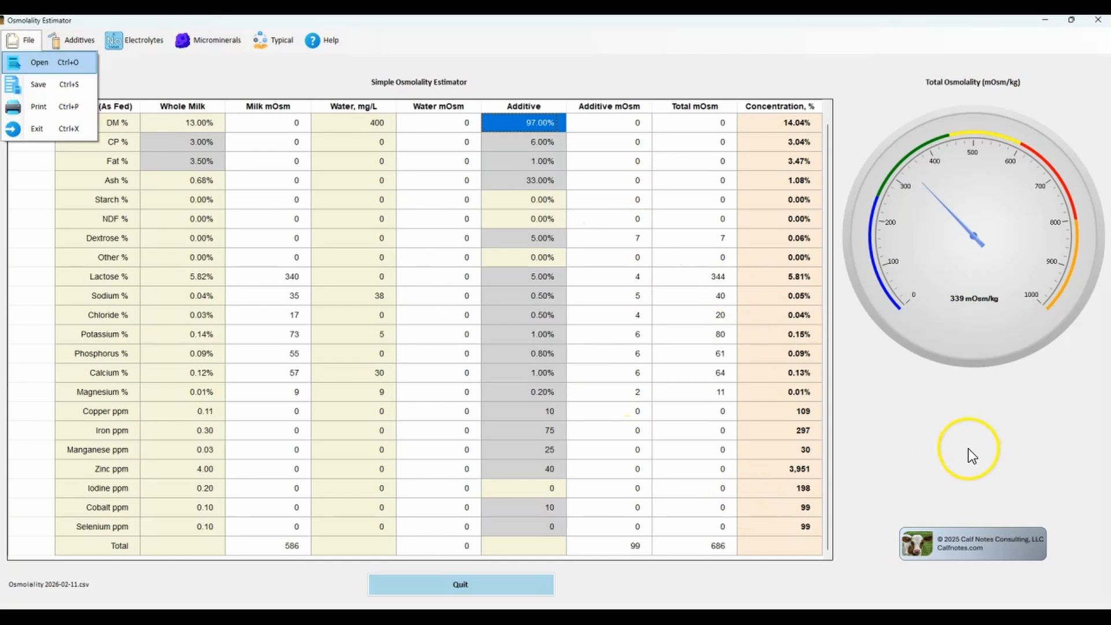
key("Escape")
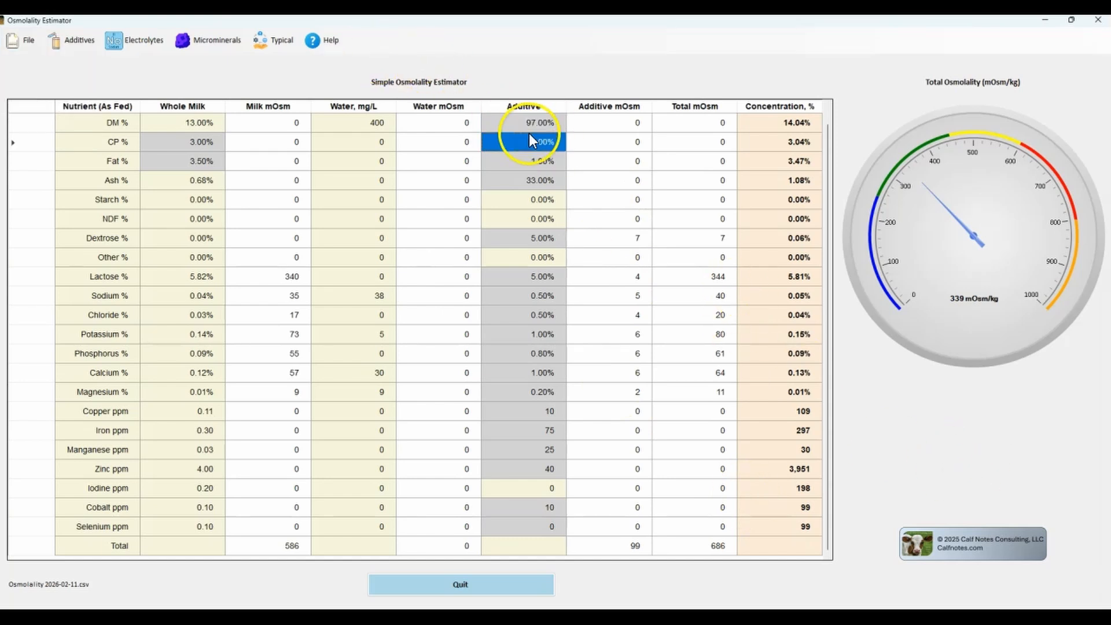
scroll(509, 145, "up", 1)
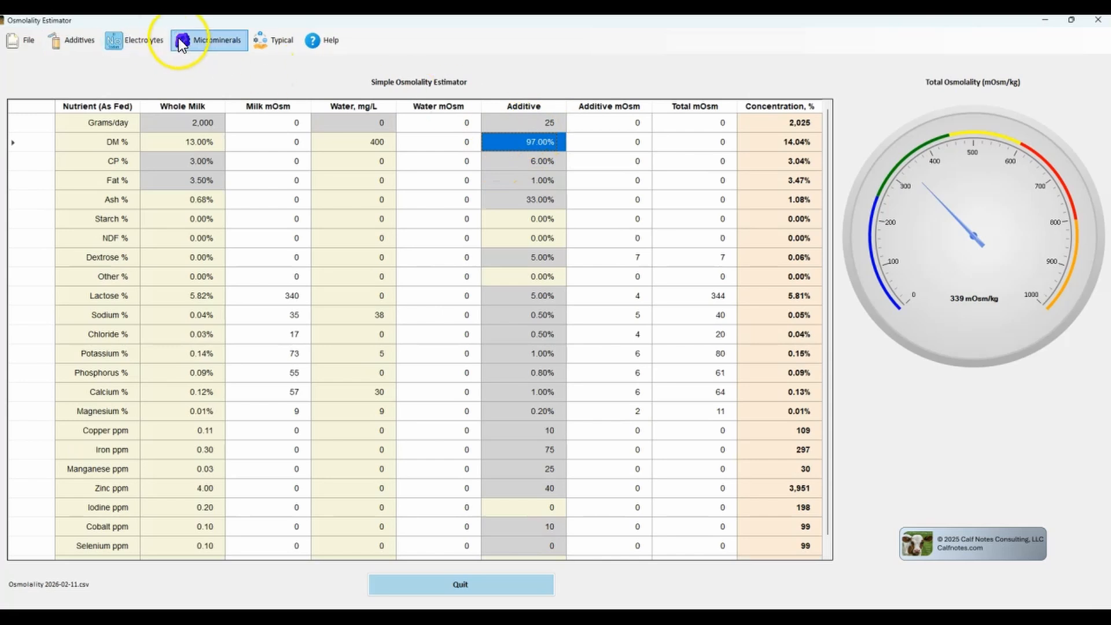
Step: Replace the micromineral rows with the electrolyte nutrient rows and load the typical electrolyte composition
left_click(192, 44)
left_click(122, 43)
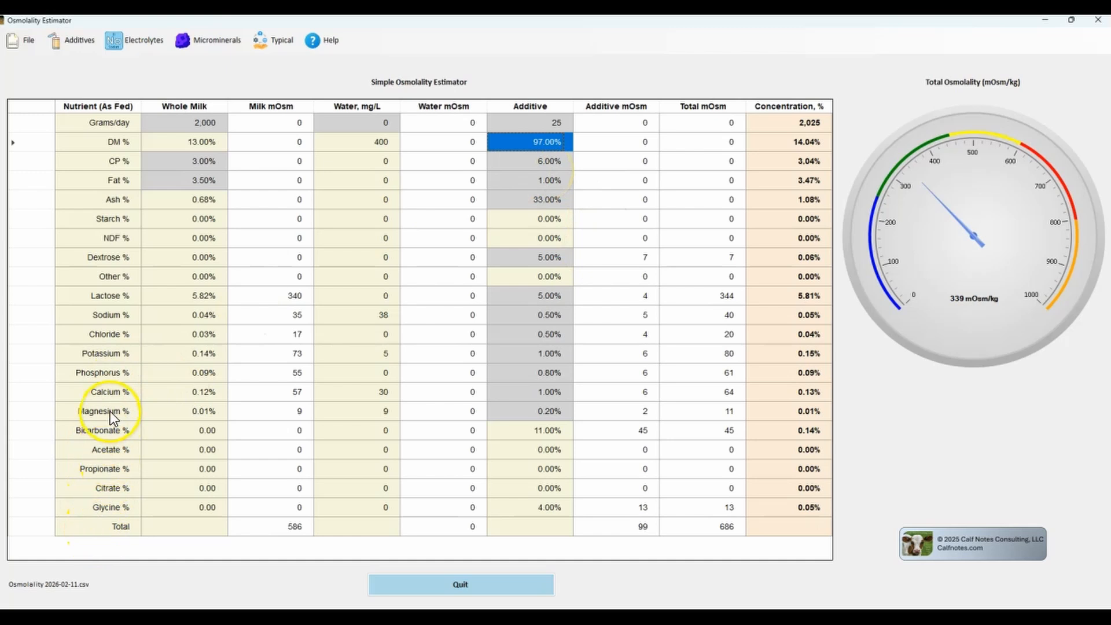
left_click(275, 42)
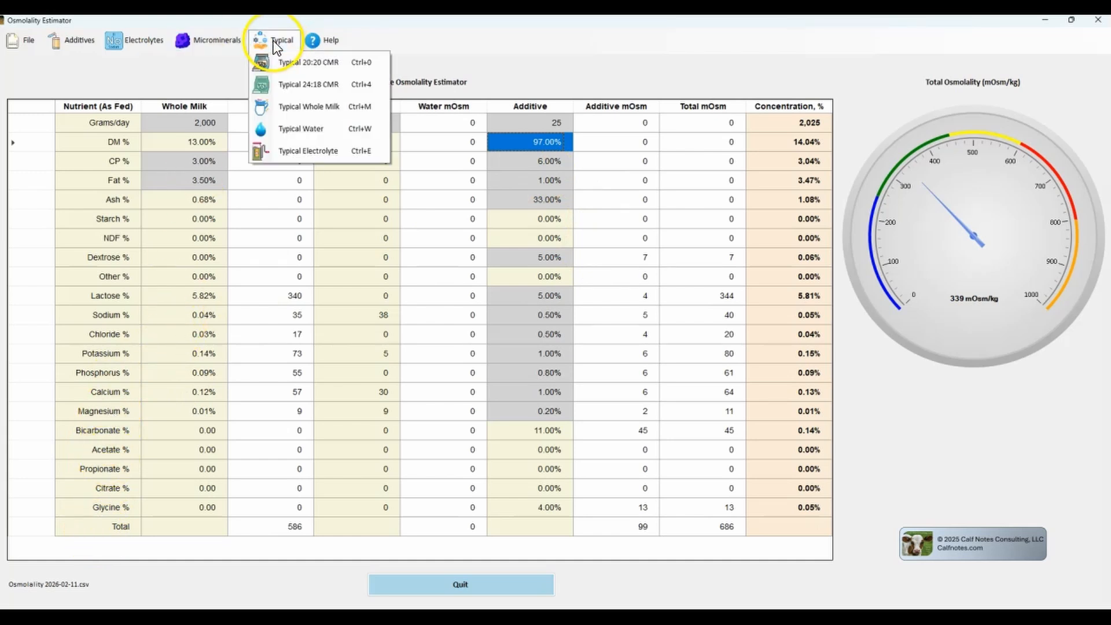
left_click(312, 151)
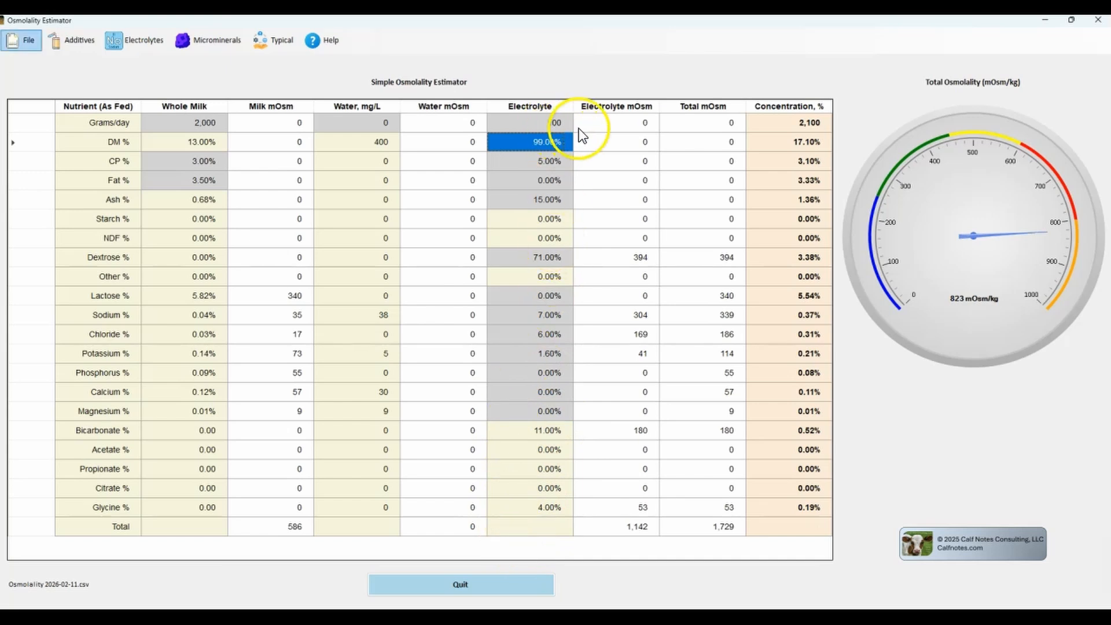
Step: Set the electrolyte's amount to 0 grams per day and return it to 100 grams per day
left_click(559, 129)
left_click(570, 141)
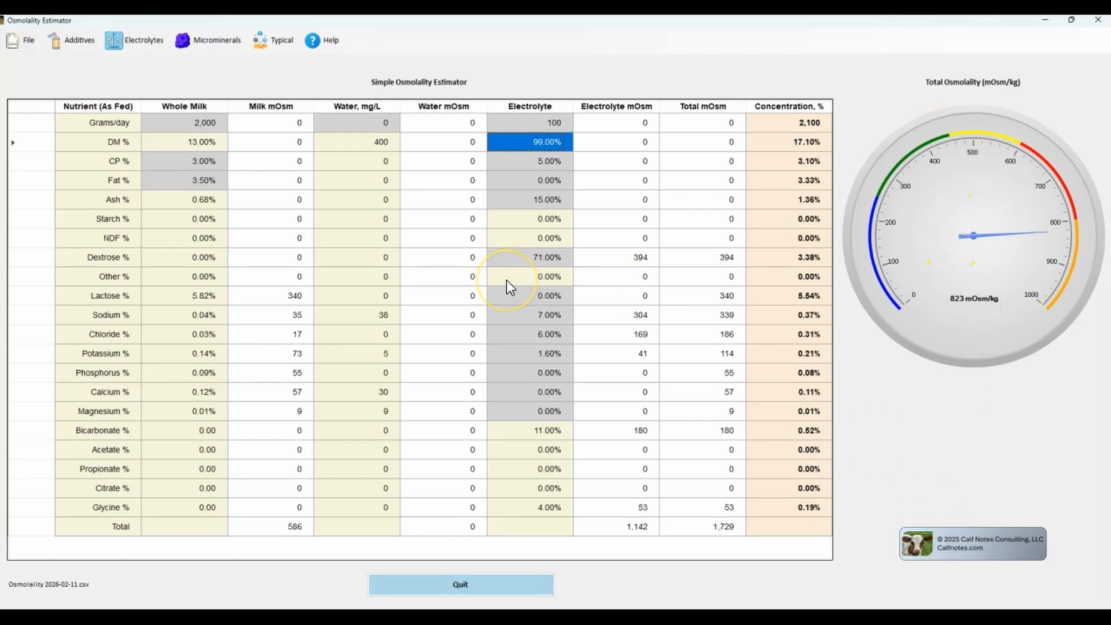
left_click(549, 123)
type("0")
key("Return")
left_click(544, 118)
type("100")
key("Return")
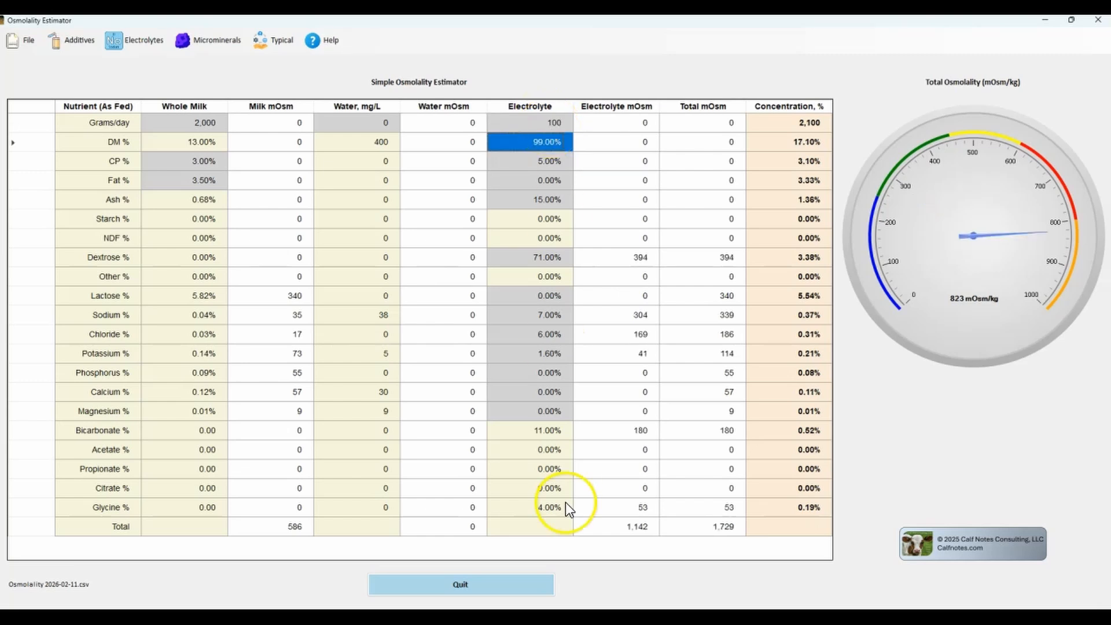